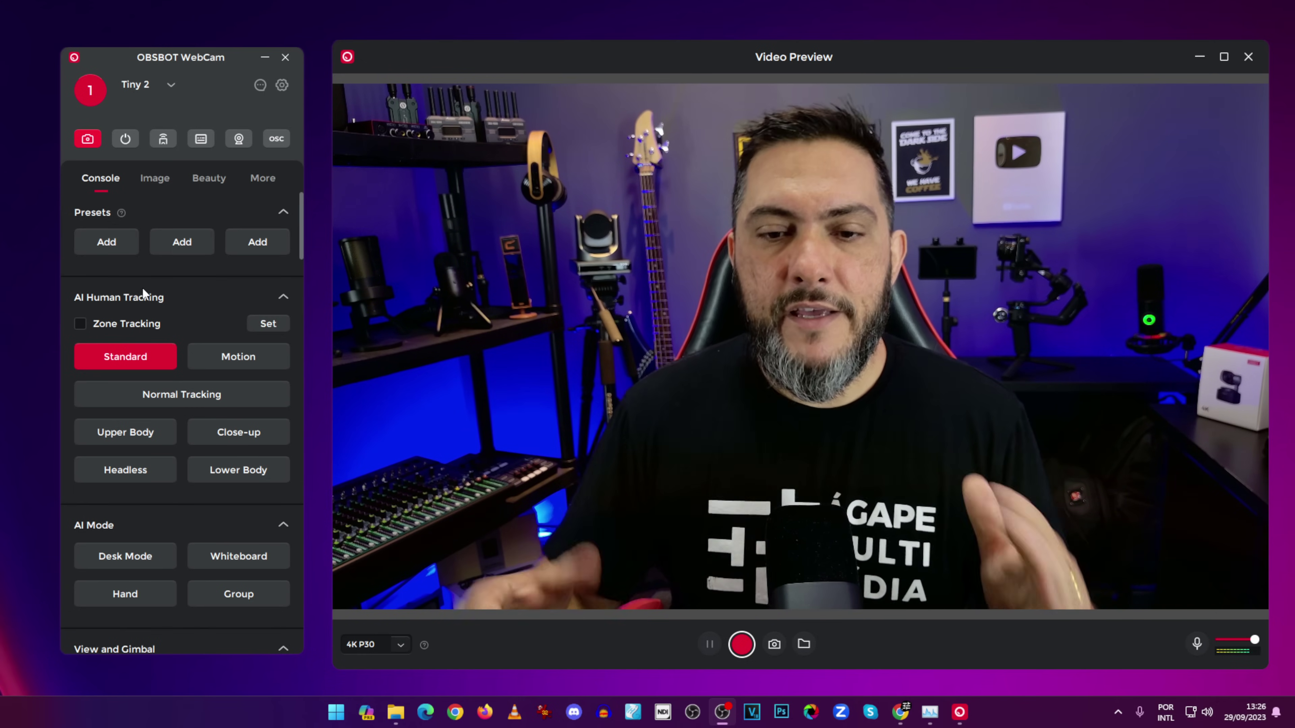
Step: Turn on Normal Tracking for the camera and switch the AI human tracking mode to Motion
left_click(148, 400)
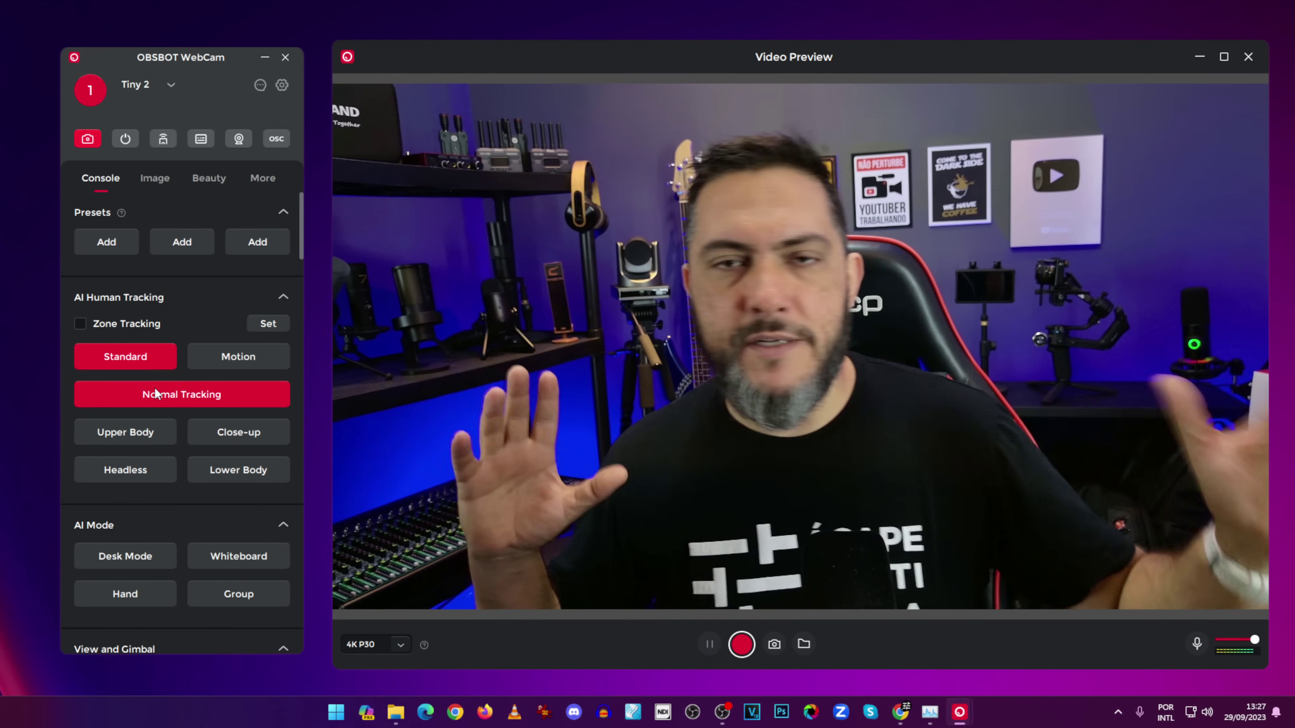
left_click(231, 359)
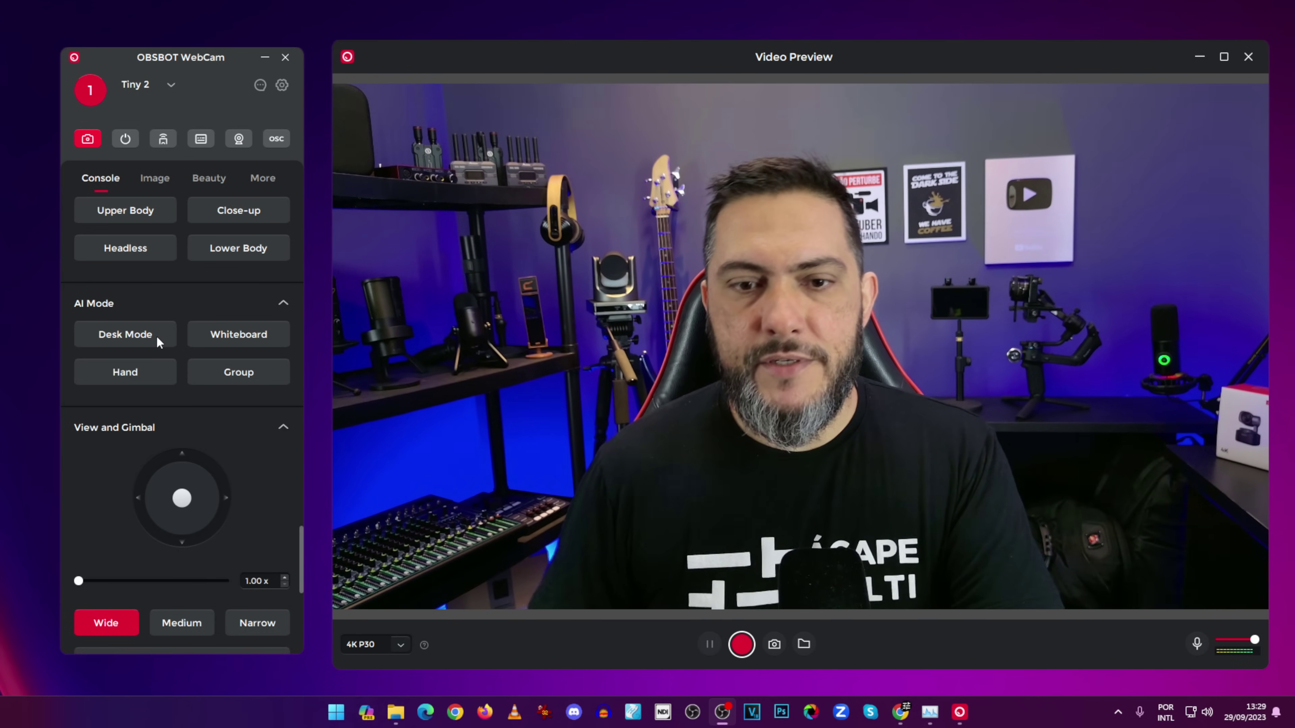
Step: Try the Desk Mode and Hand AI modes one after the other, adjusting the gimbal in Desk Mode, and switch both off
left_click(145, 338)
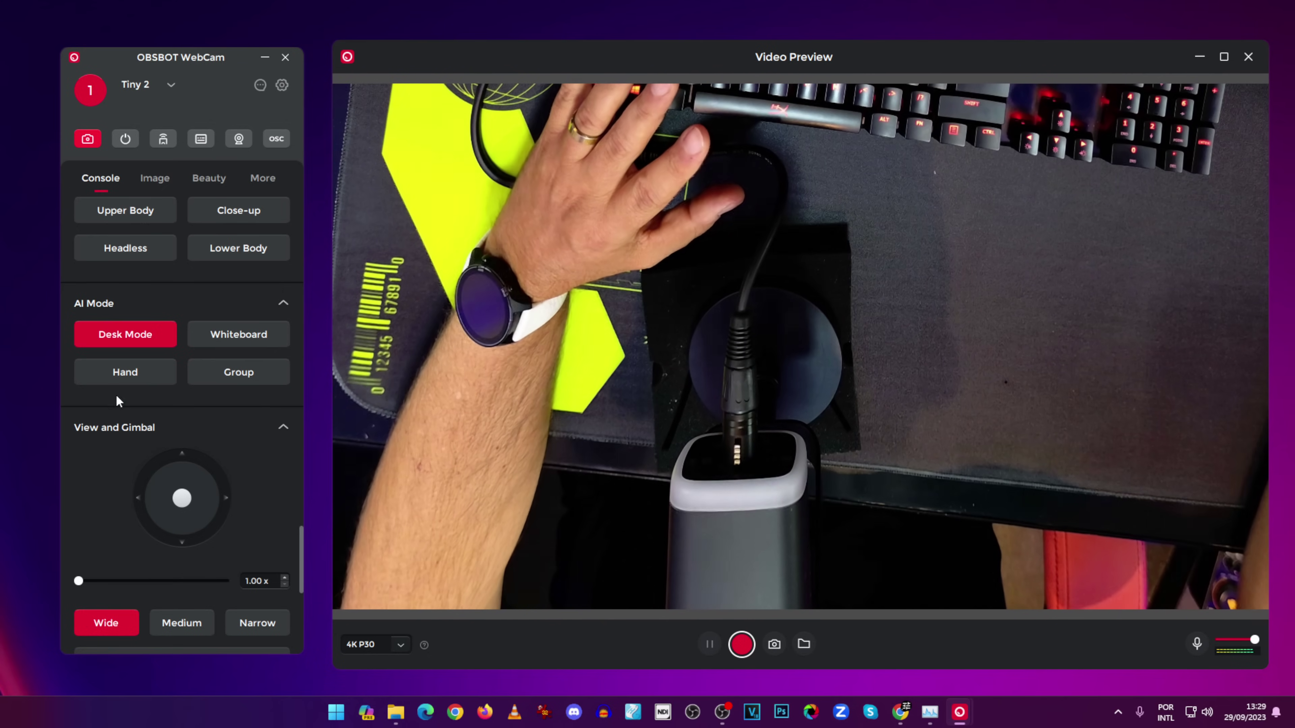
mouse_move(182, 497)
left_mouse_down()
mouse_move(185, 472)
mouse_move(182, 497)
left_mouse_up()
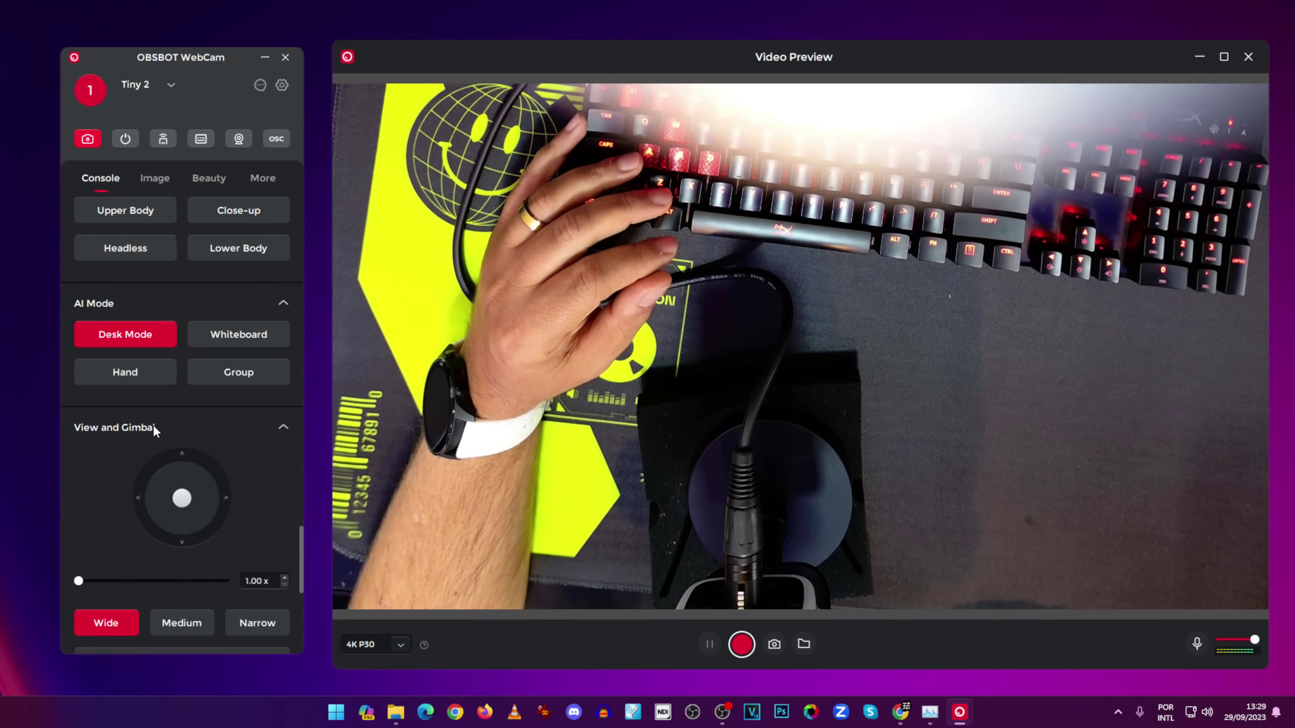
left_click(128, 366)
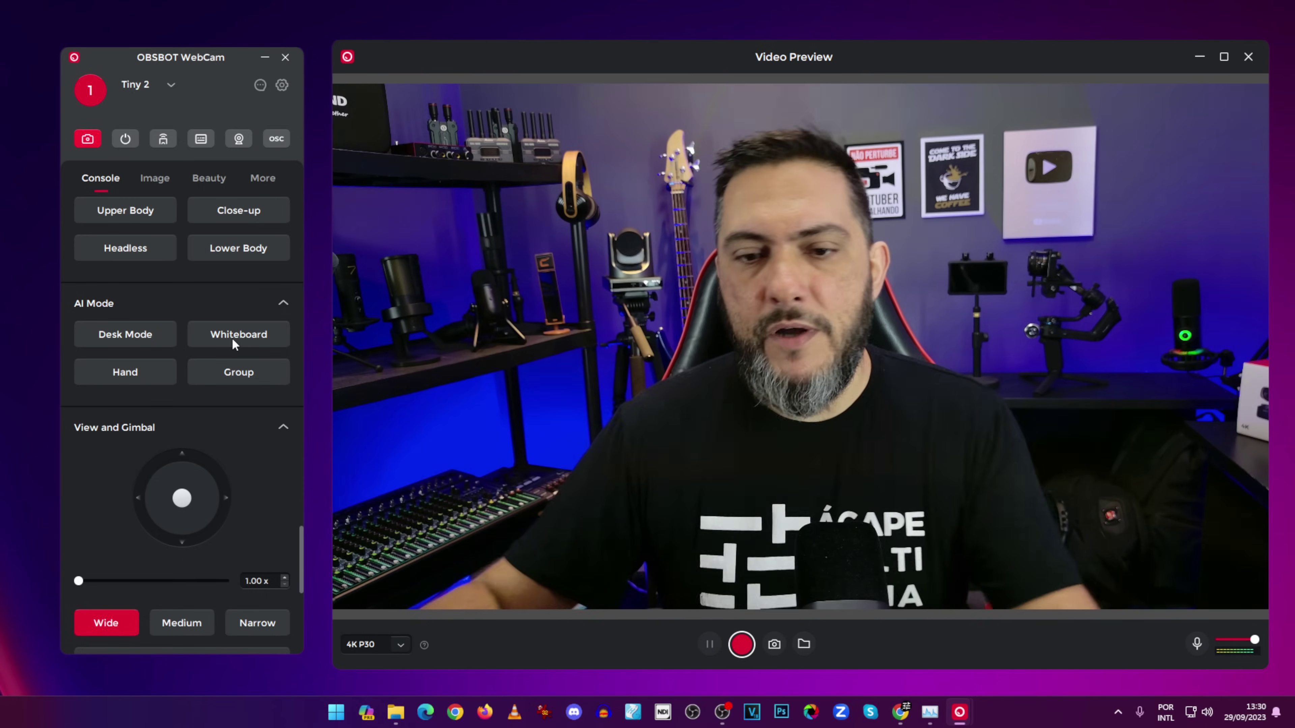
left_click(132, 377)
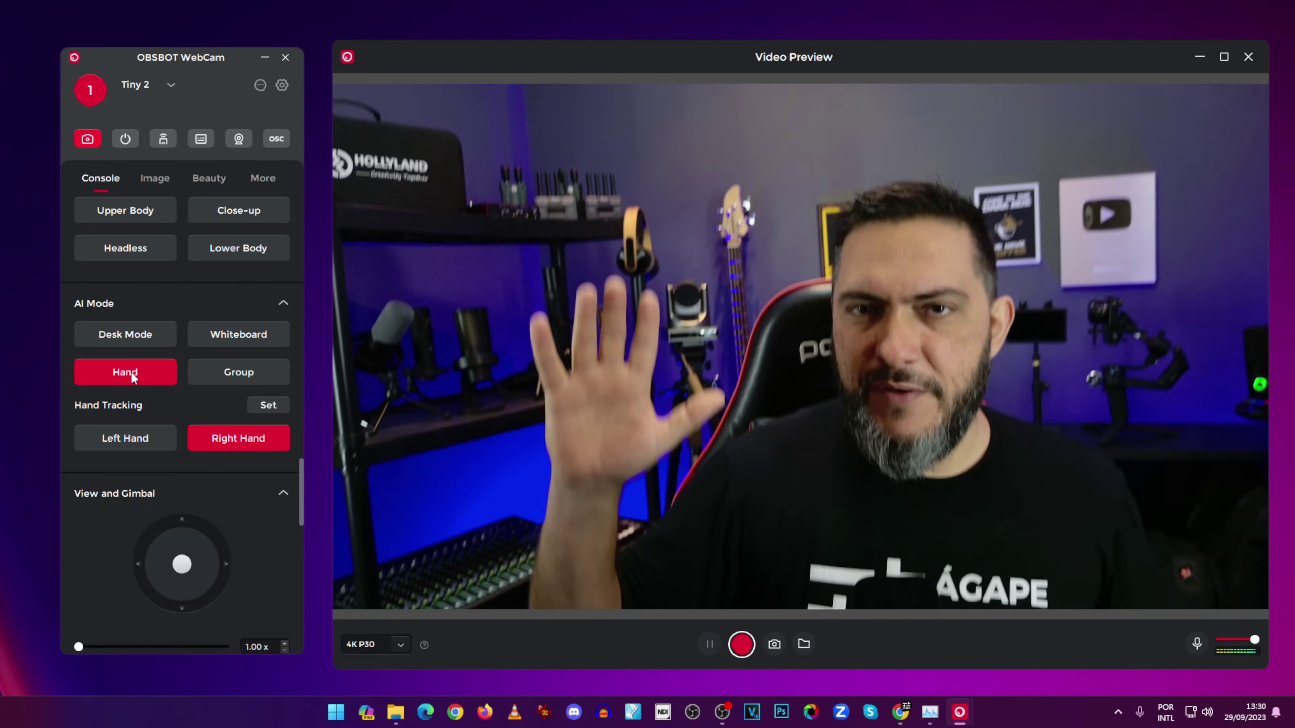
left_click(131, 376)
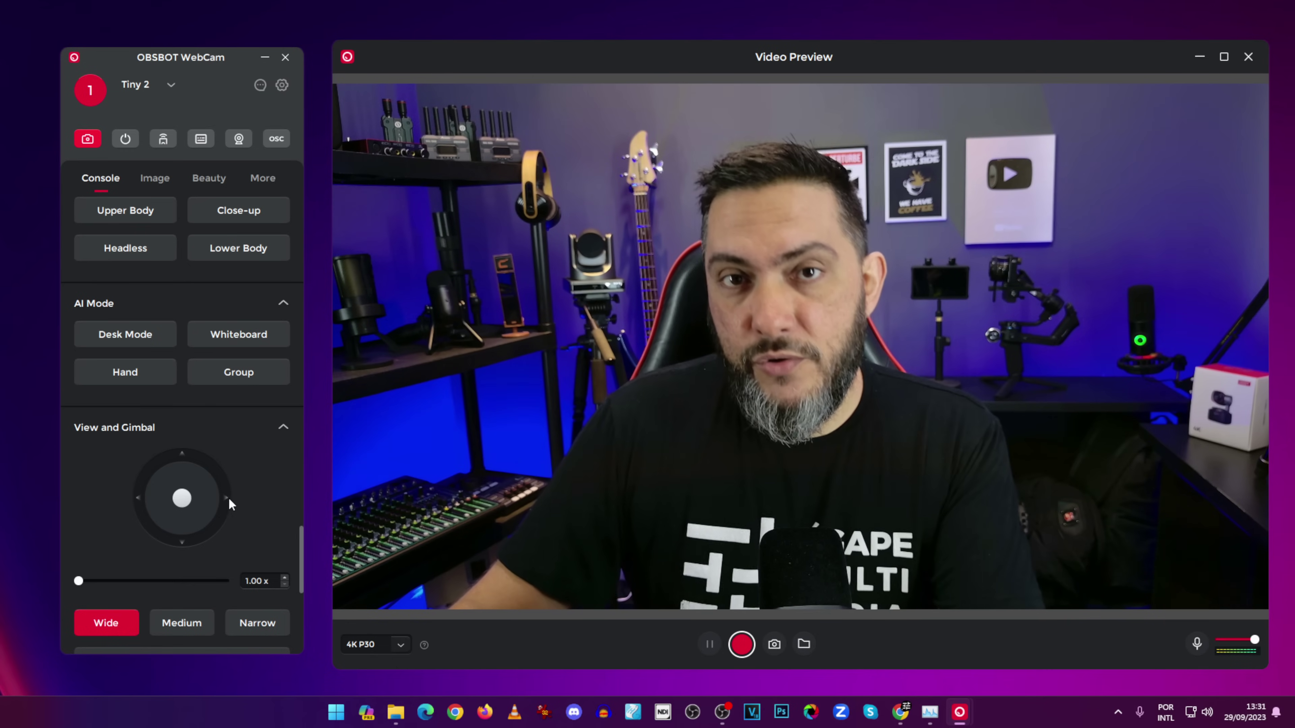
Step: Adjust the camera's aim with the gimbal control and zoom in progressively to 1.45x, 1.75x and beyond
mouse_move(183, 498)
left_mouse_down()
mouse_move(185, 516)
mouse_move(172, 495)
mouse_move(200, 502)
mouse_move(177, 512)
mouse_move(180, 492)
left_mouse_up()
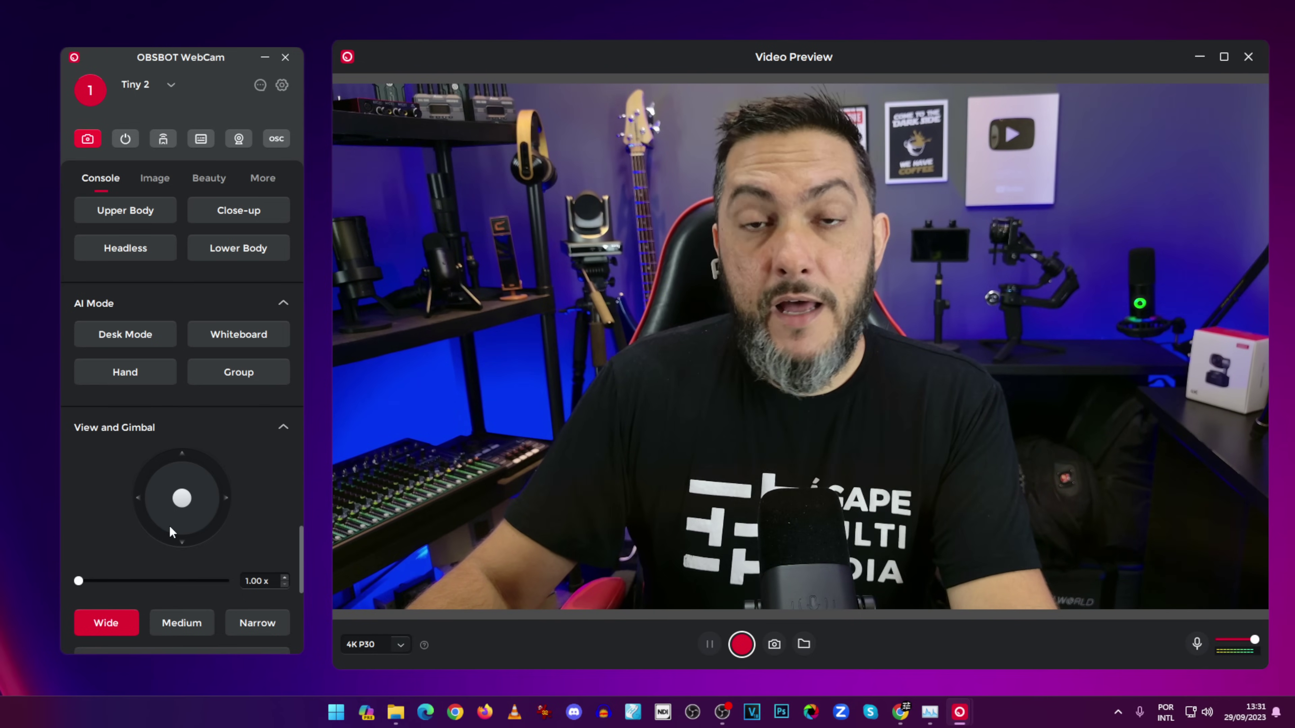
left_click_drag(84, 582, 102, 581)
left_click_drag(186, 501, 179, 485)
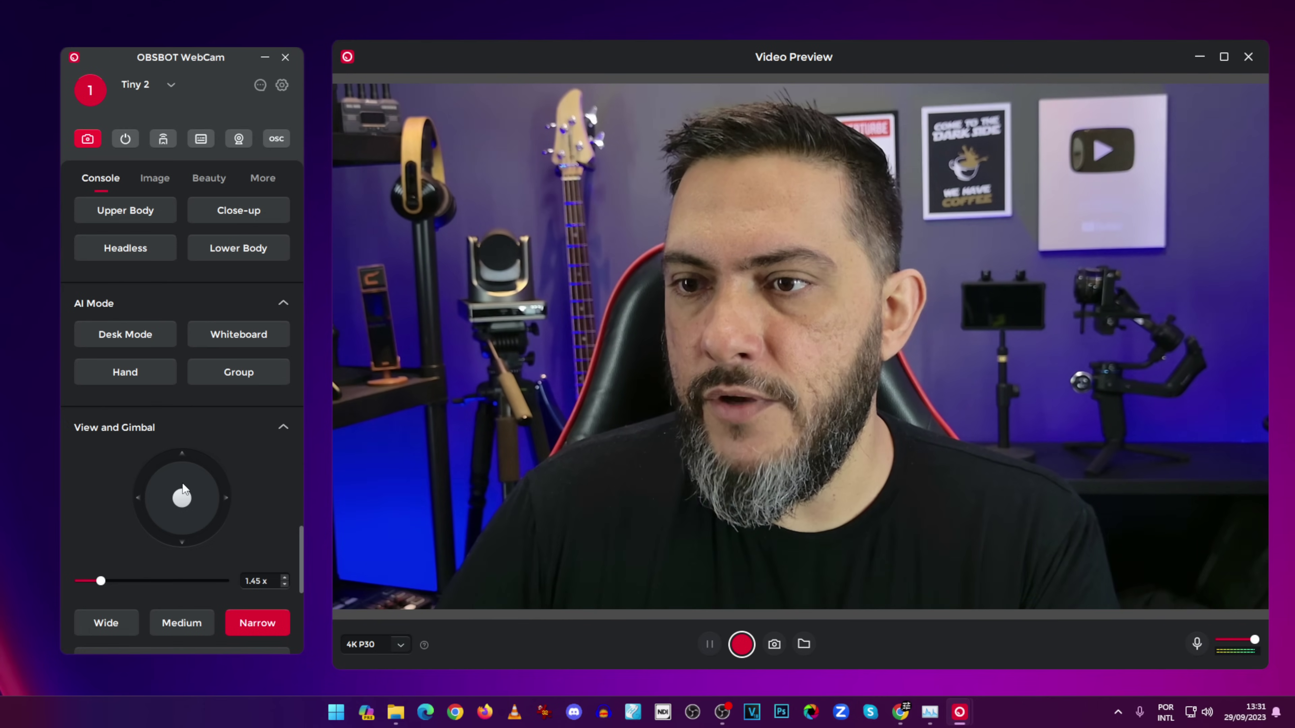
left_click_drag(104, 582, 118, 579)
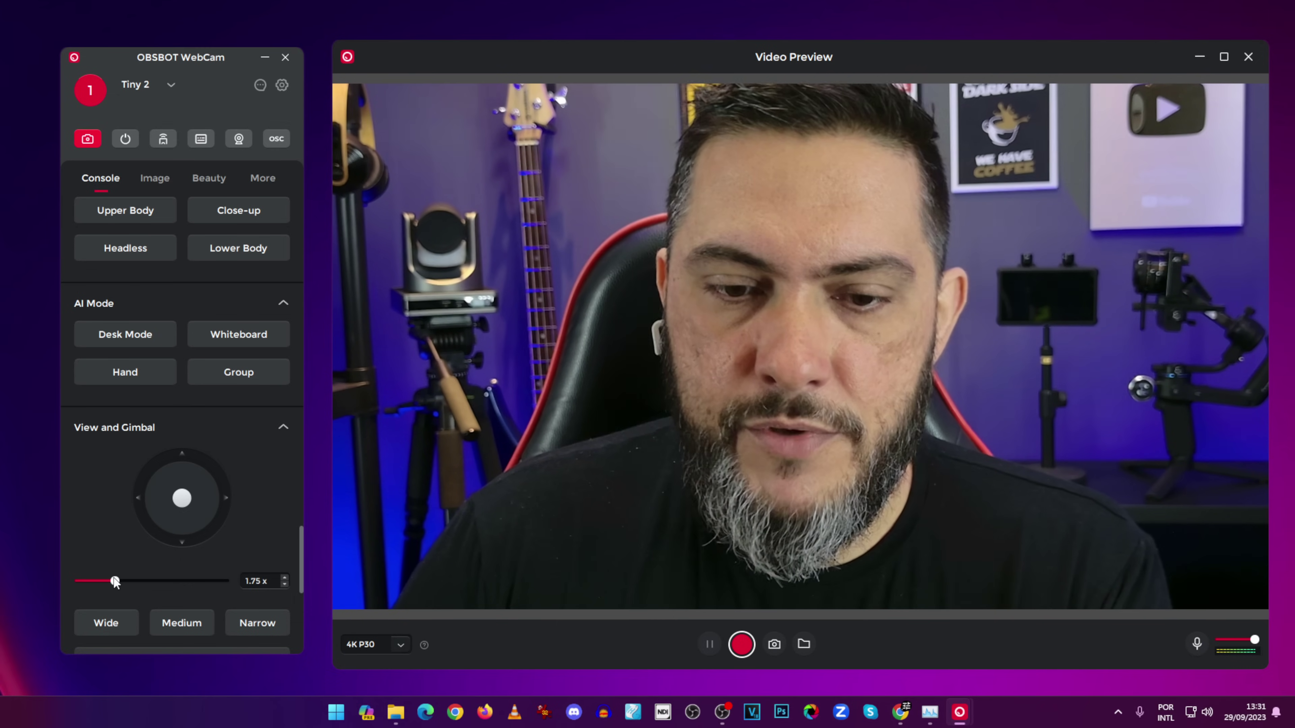
left_click_drag(120, 579, 245, 580)
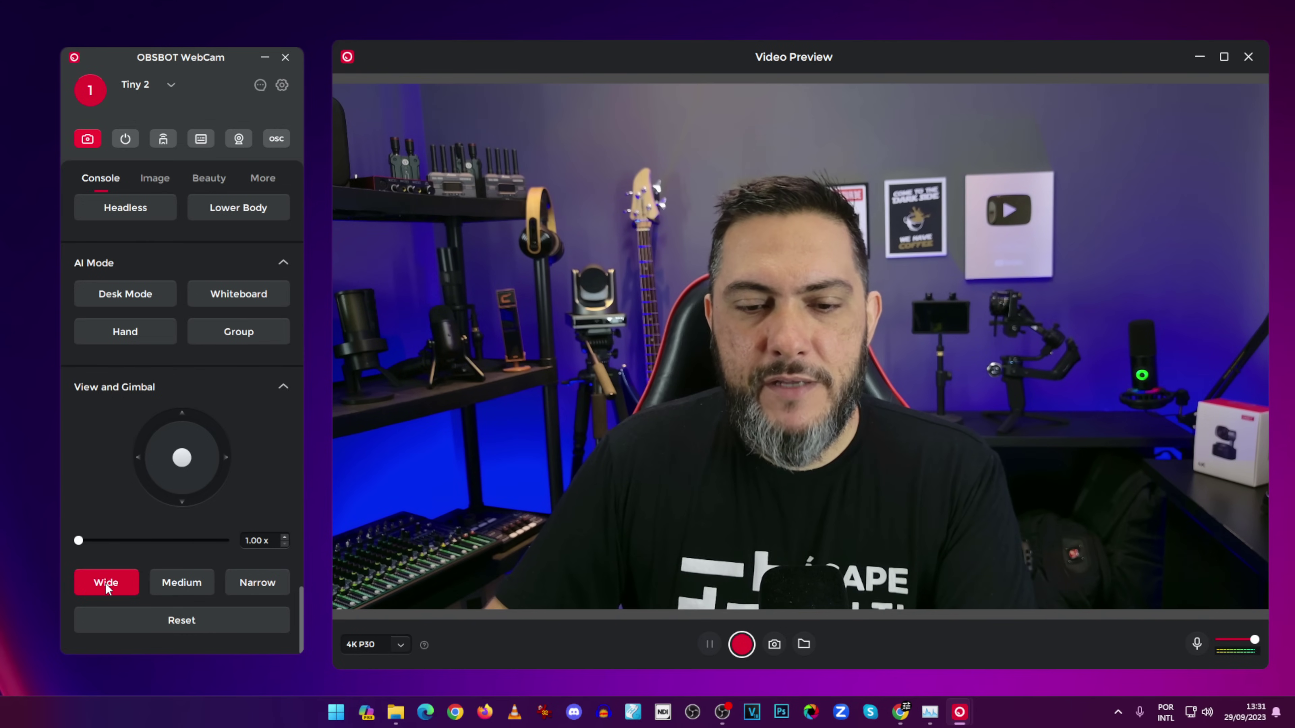
Step: Try the Medium and Narrow field-of-view presets
left_click(183, 584)
left_click(250, 585)
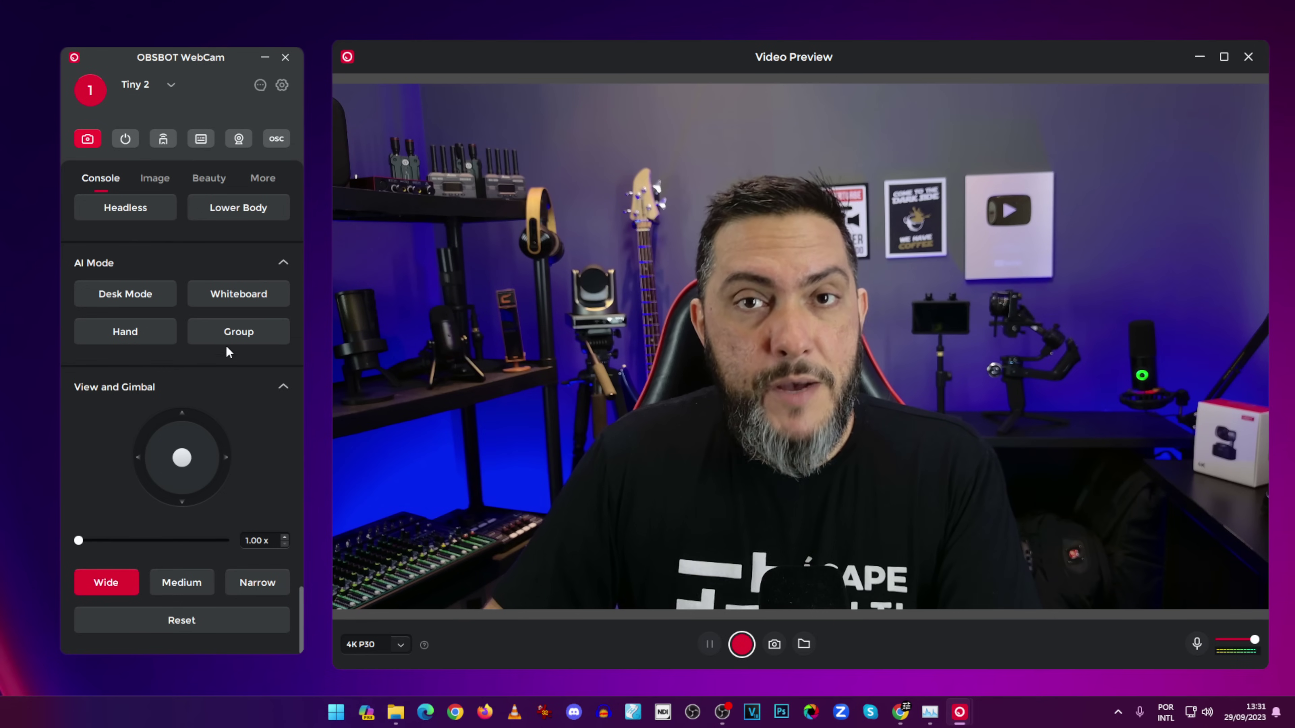
Step: In the image settings, switch off auto focus, adjust the manual focus, and turn auto focus back on
left_click(155, 179)
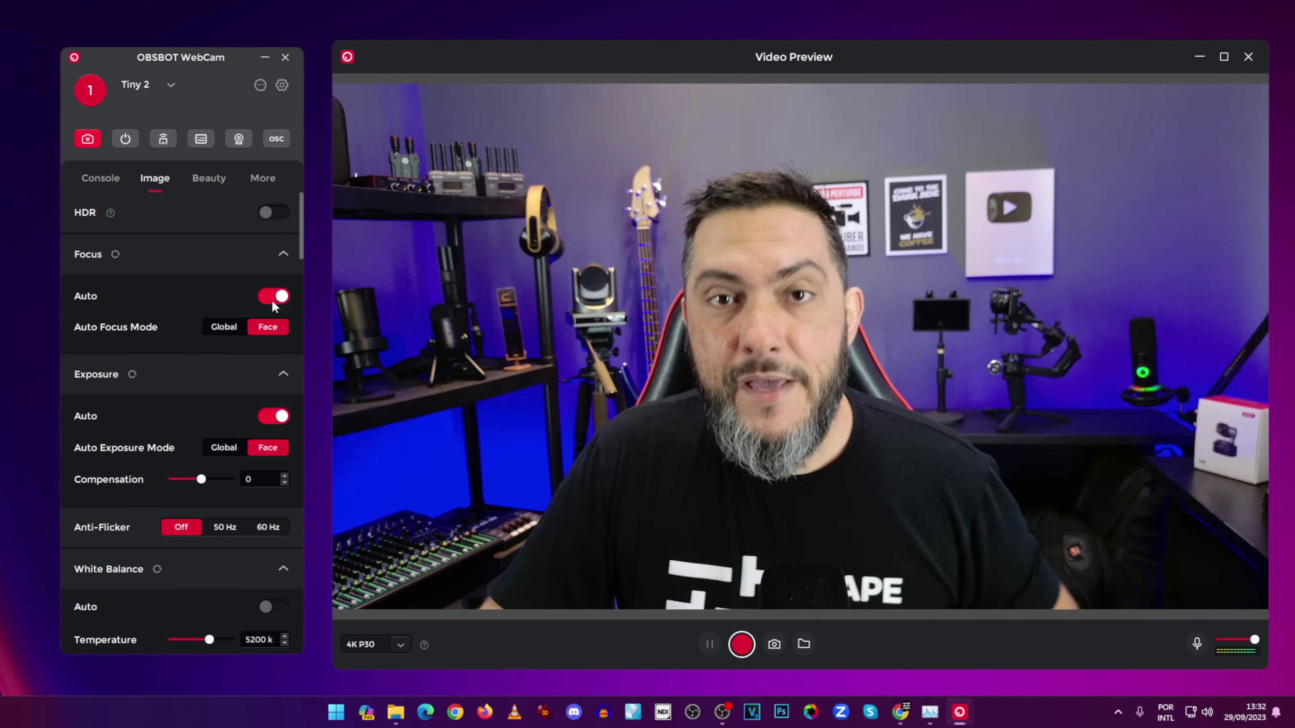
left_click(273, 296)
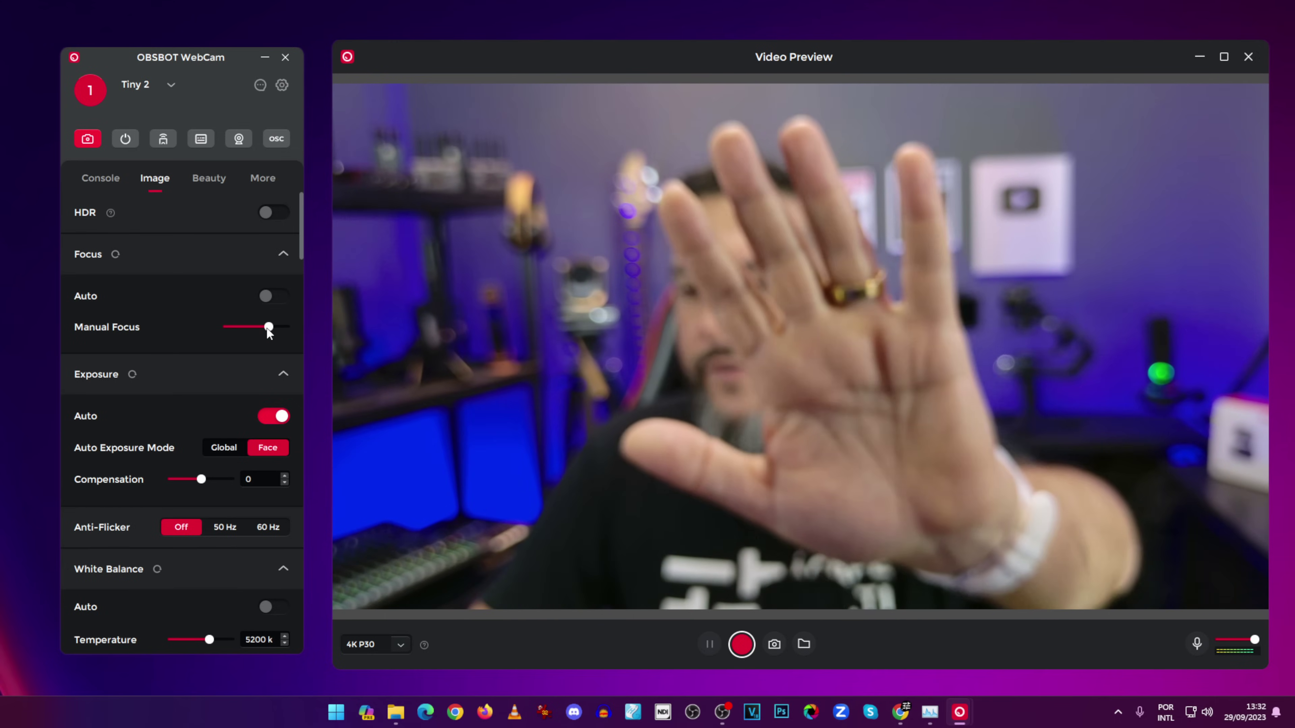
mouse_move(272, 327)
left_mouse_down()
mouse_move(192, 324)
mouse_move(272, 324)
left_mouse_up()
left_click(283, 297)
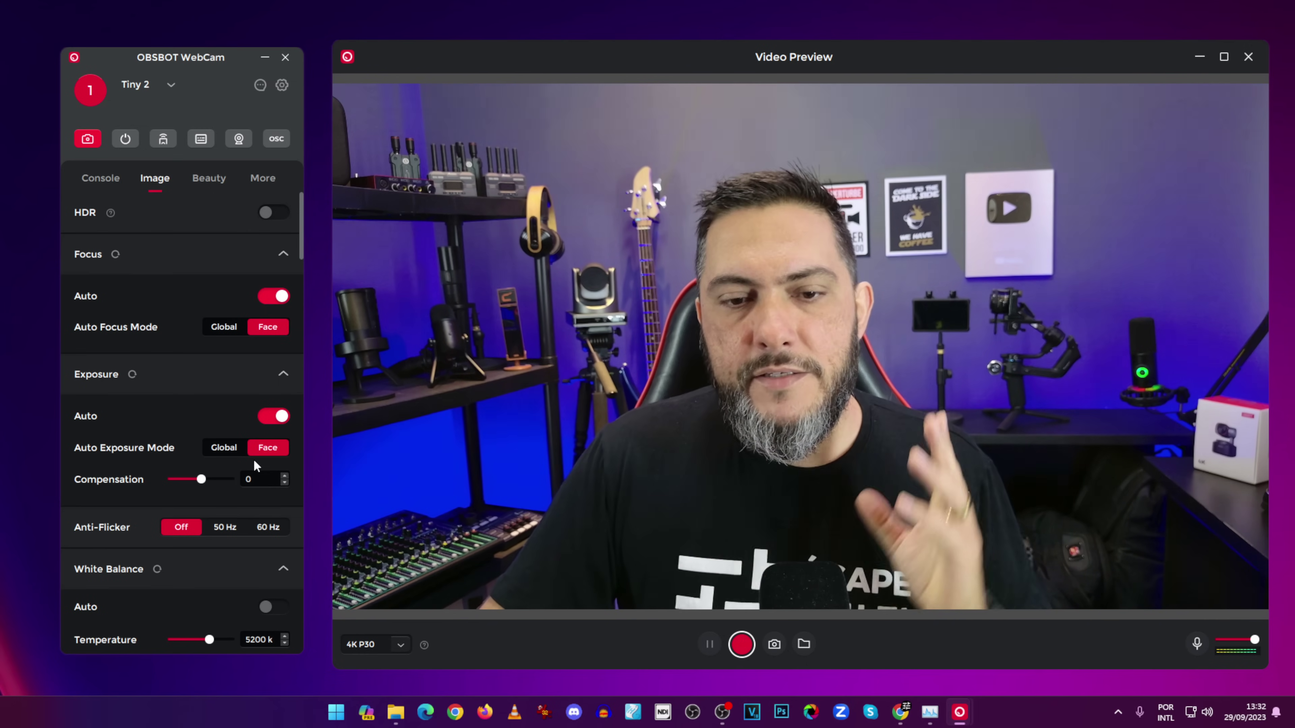
Step: Turn off auto exposure to reveal the shutter speed and ISO controls, and turn it back on
scroll(289, 518, "down", 3)
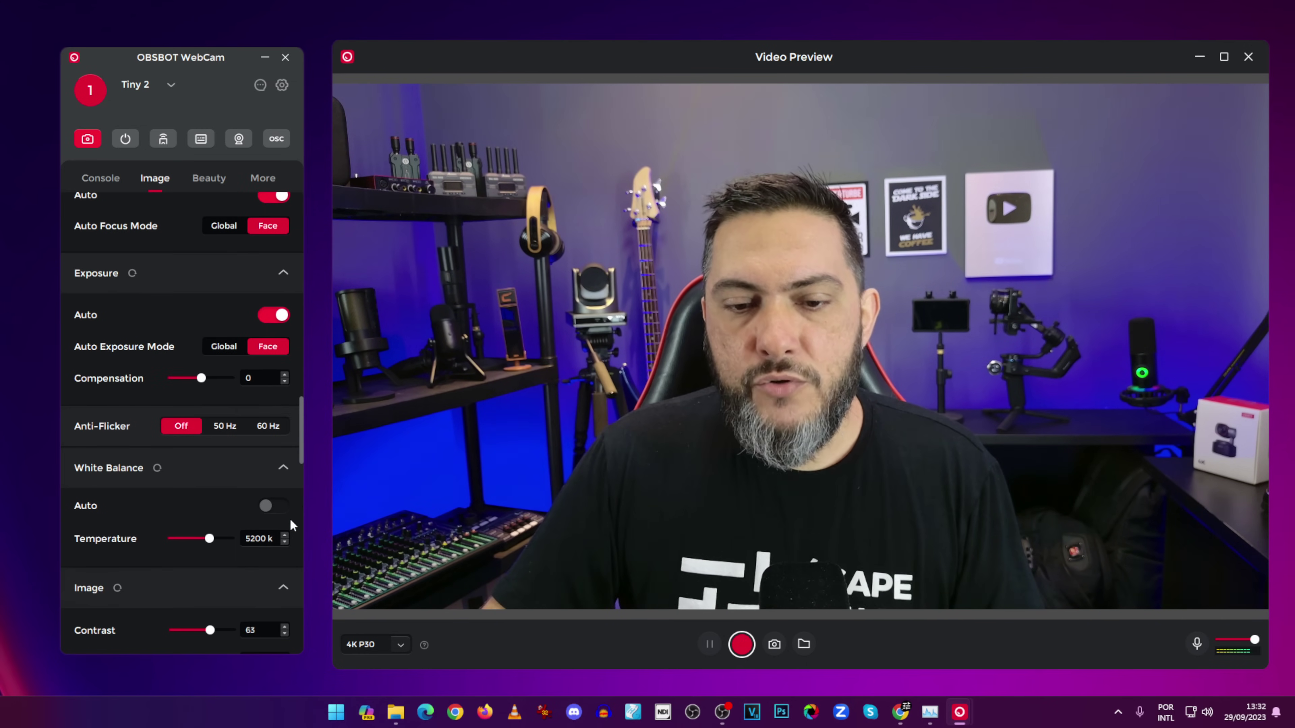
scroll(239, 531, "up", 1)
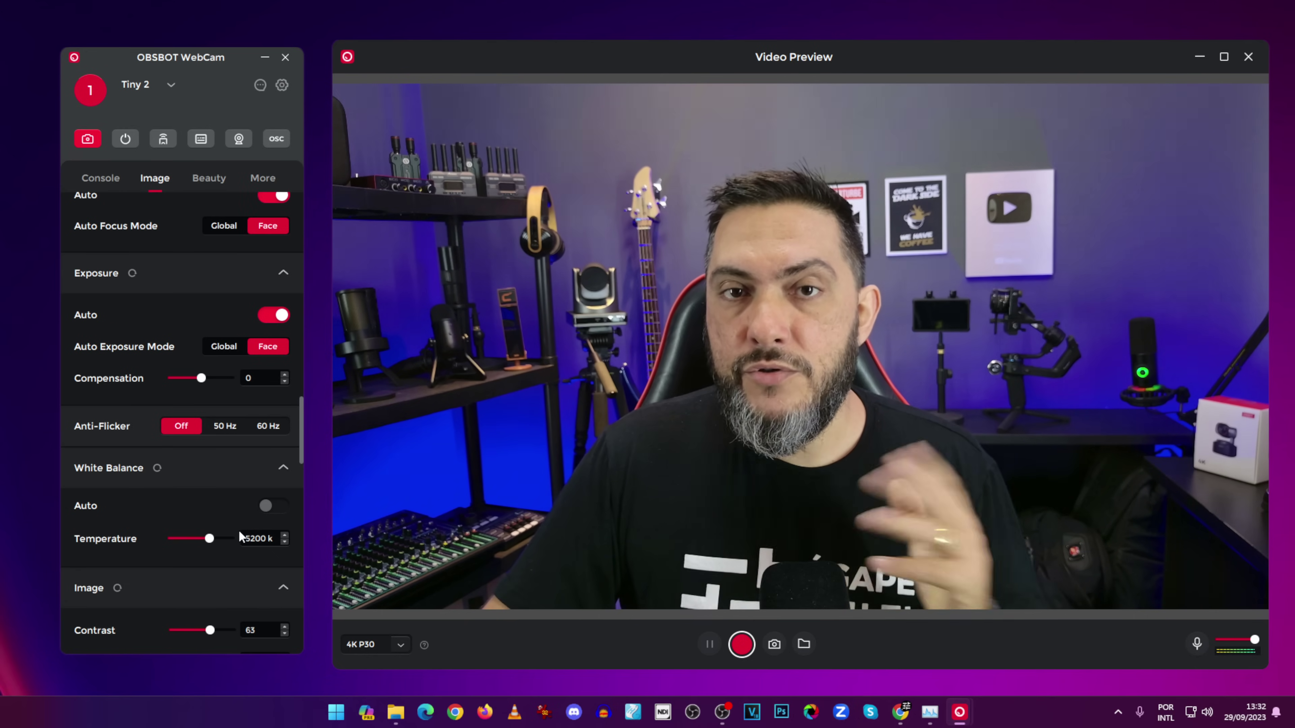
left_click(270, 316)
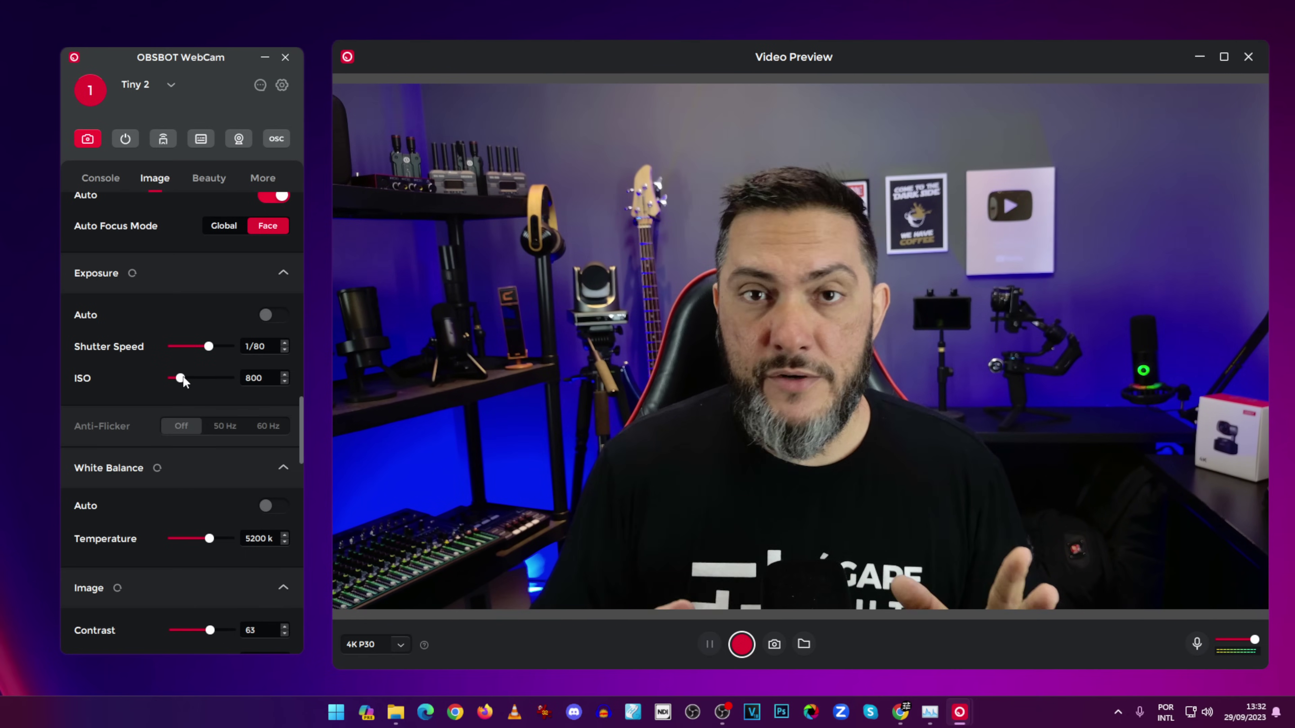
left_click(266, 314)
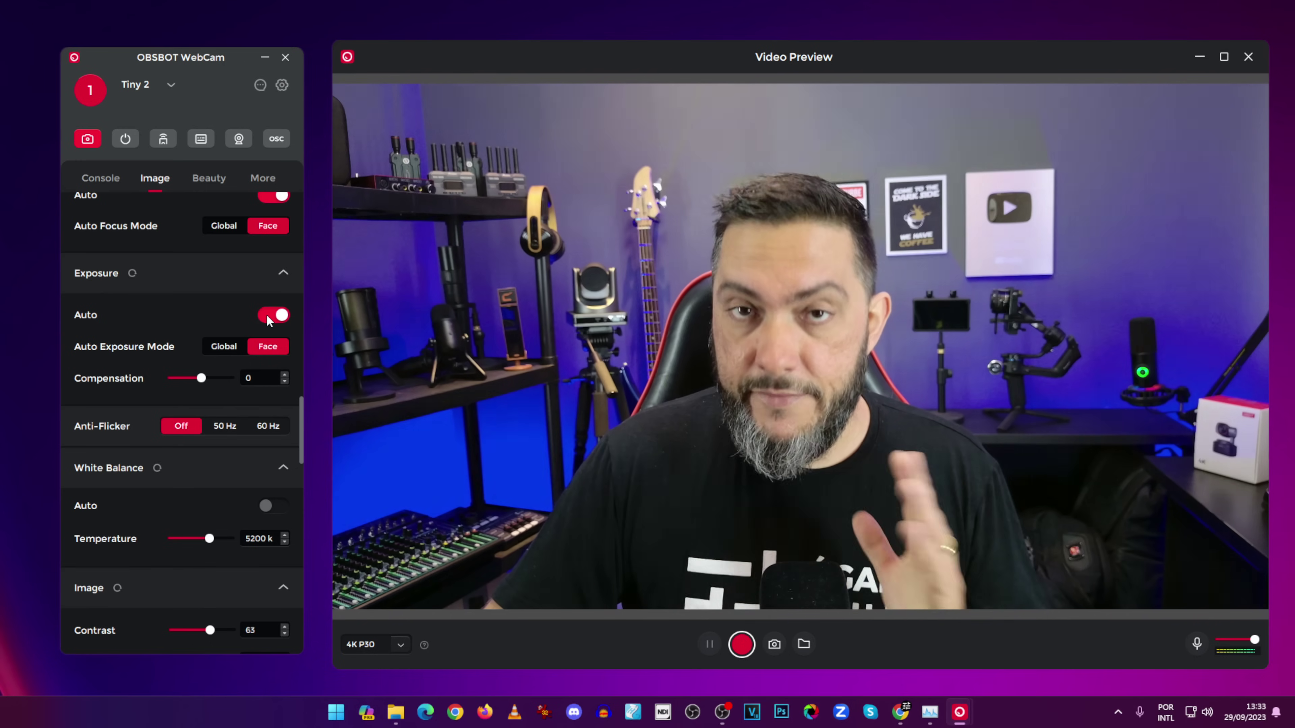
Step: Toggle auto white balance, leave it off, and set the color temperature to 5600 k
left_click(280, 507)
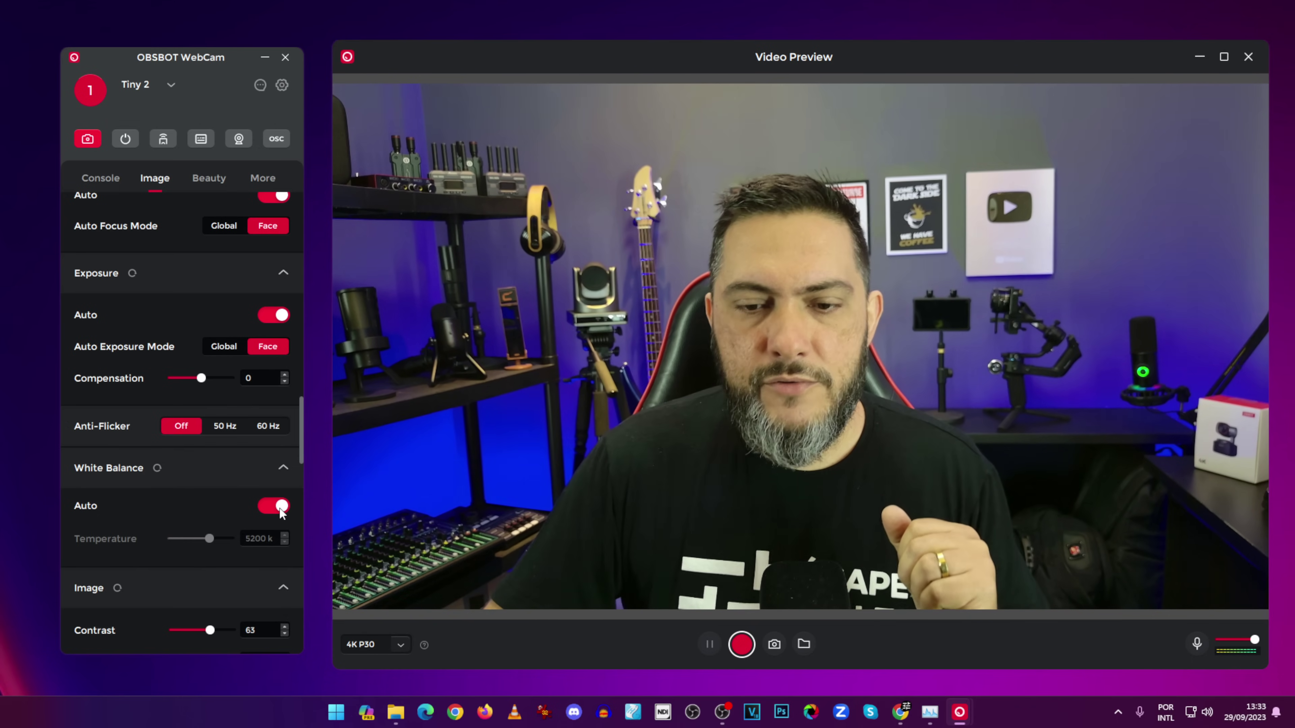
left_click_drag(209, 538, 217, 541)
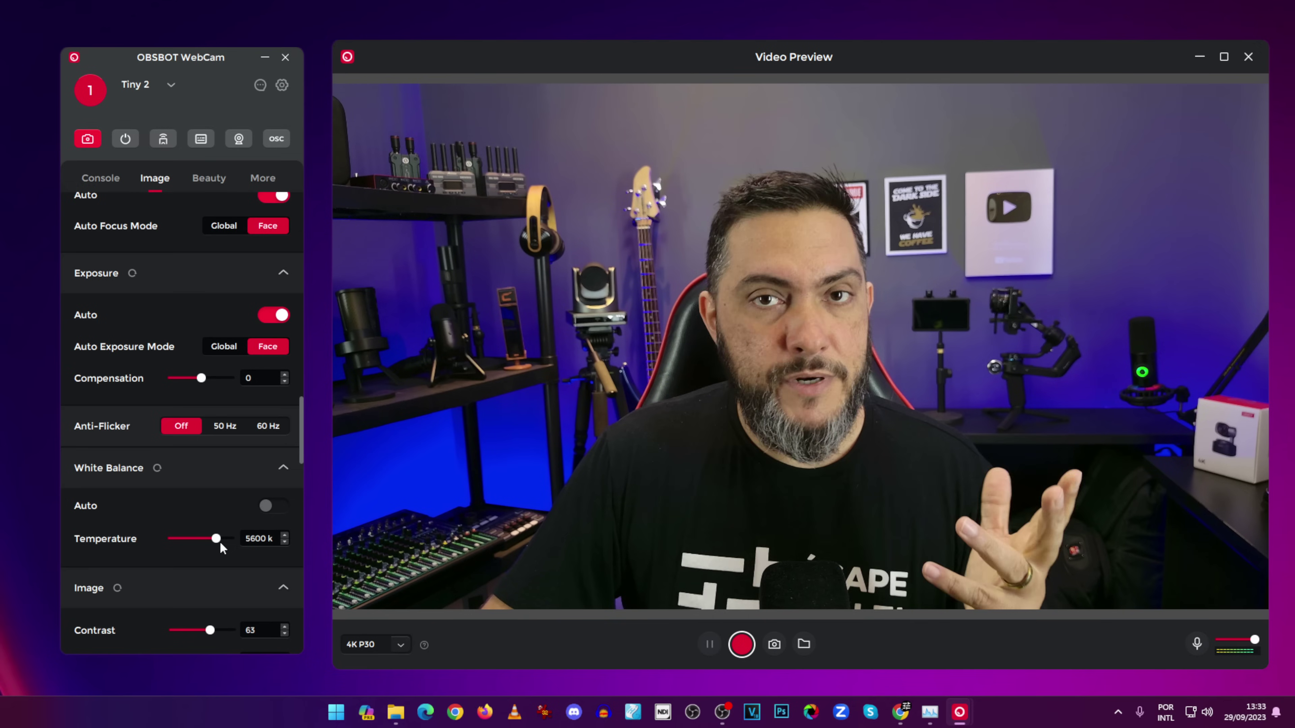
scroll(216, 543, "down", 2)
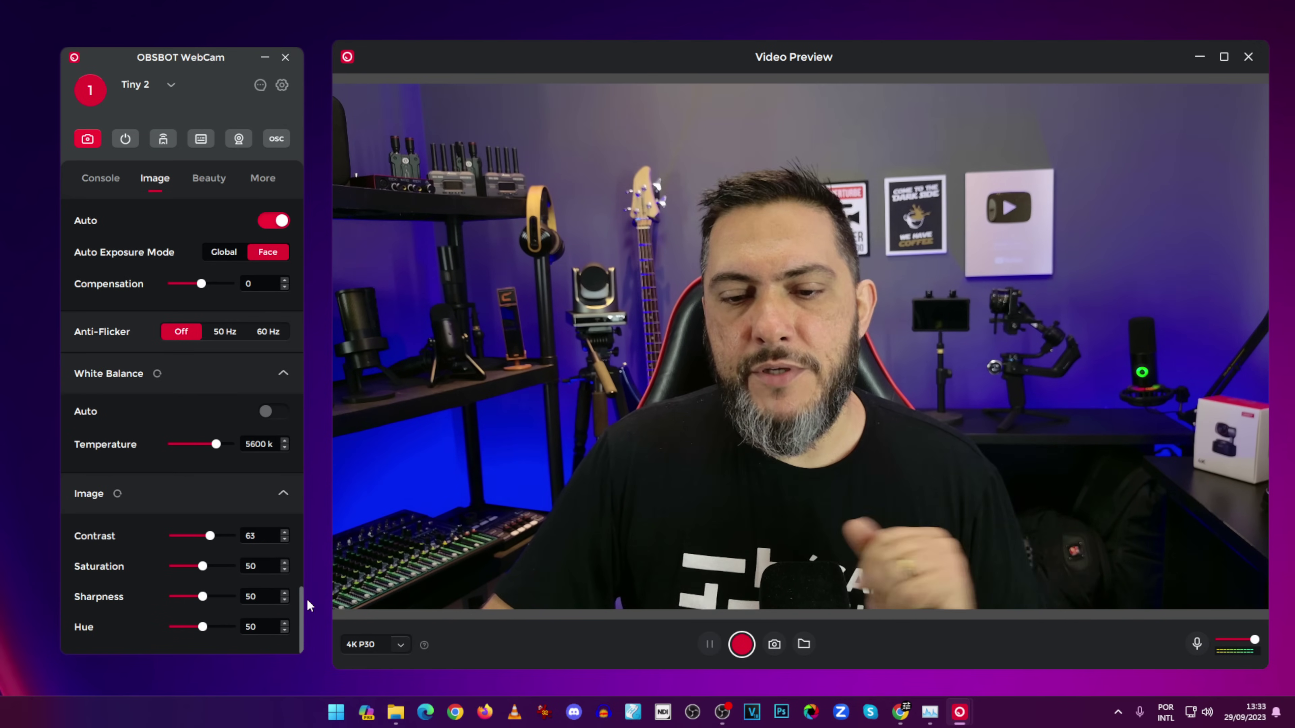
left_click_drag(301, 599, 267, 159)
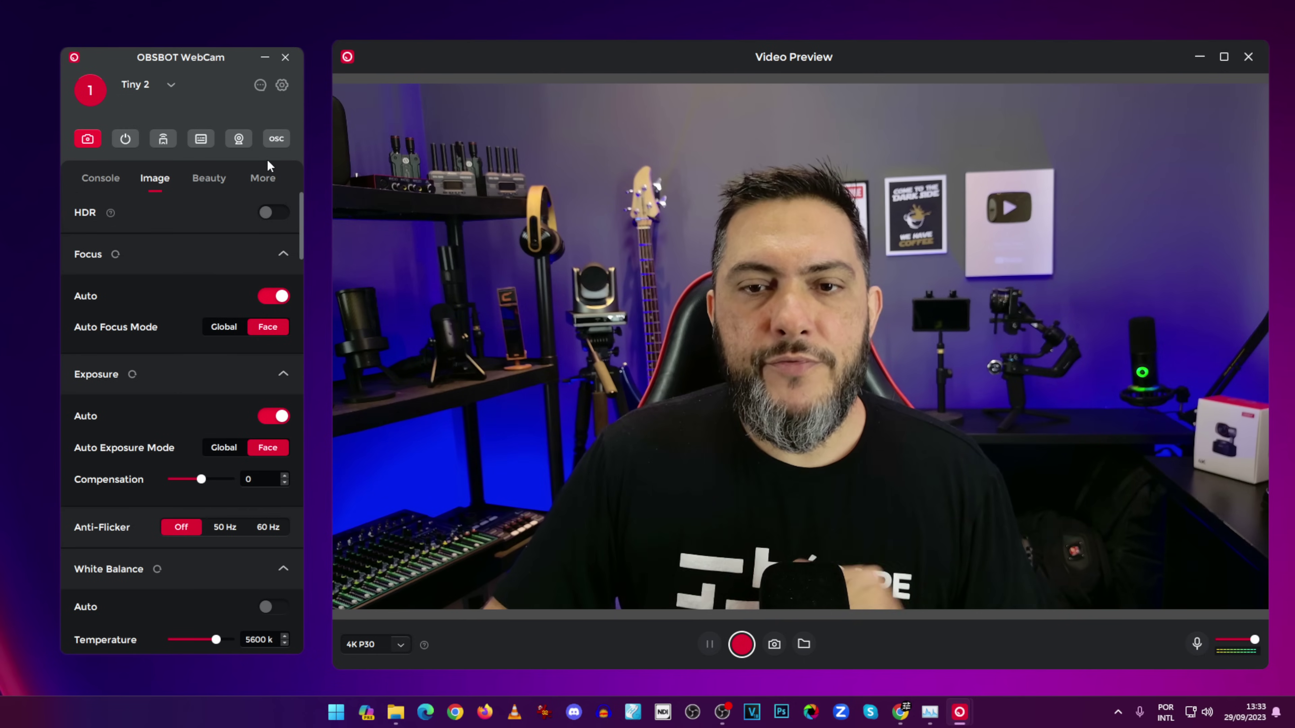
Step: Open the Beauty settings and look through the retouch, body shape and filter options
left_click(210, 178)
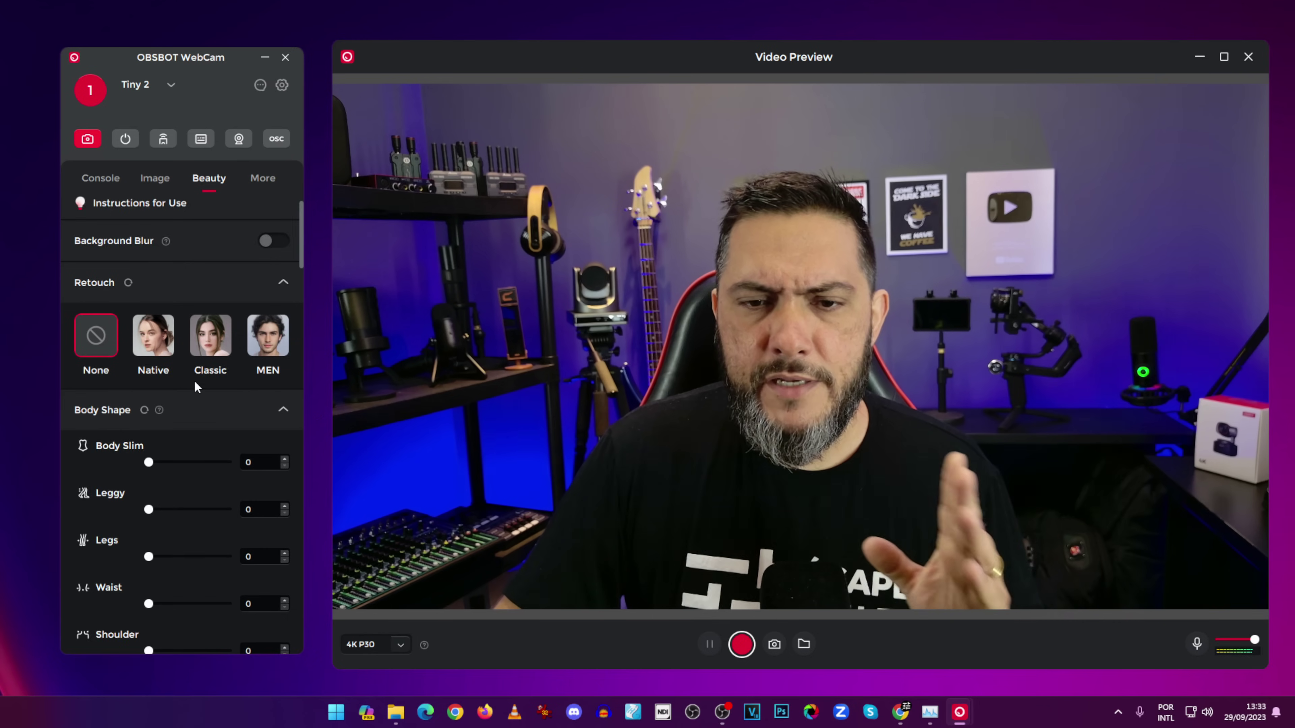
scroll(159, 365, "down", 2)
scroll(158, 366, "up", 2)
scroll(153, 357, "down", 2)
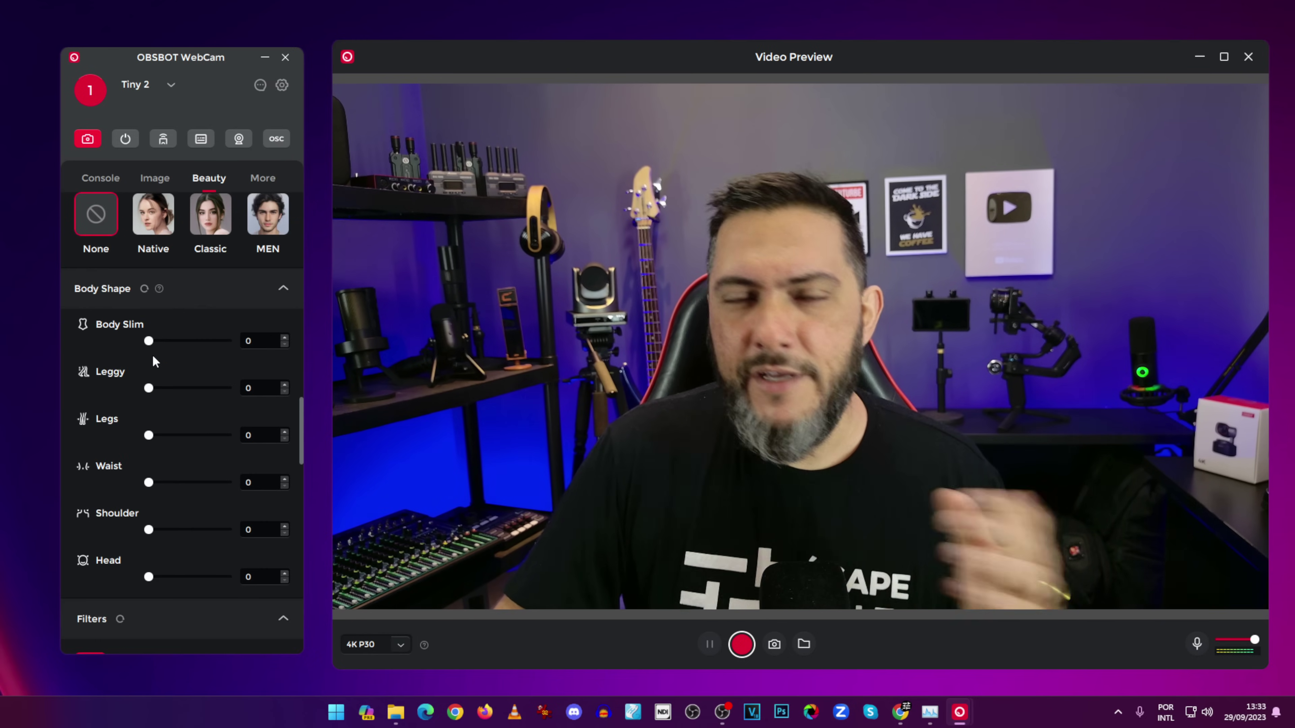
scroll(153, 354, "down", 2)
scroll(118, 199, "up", 1)
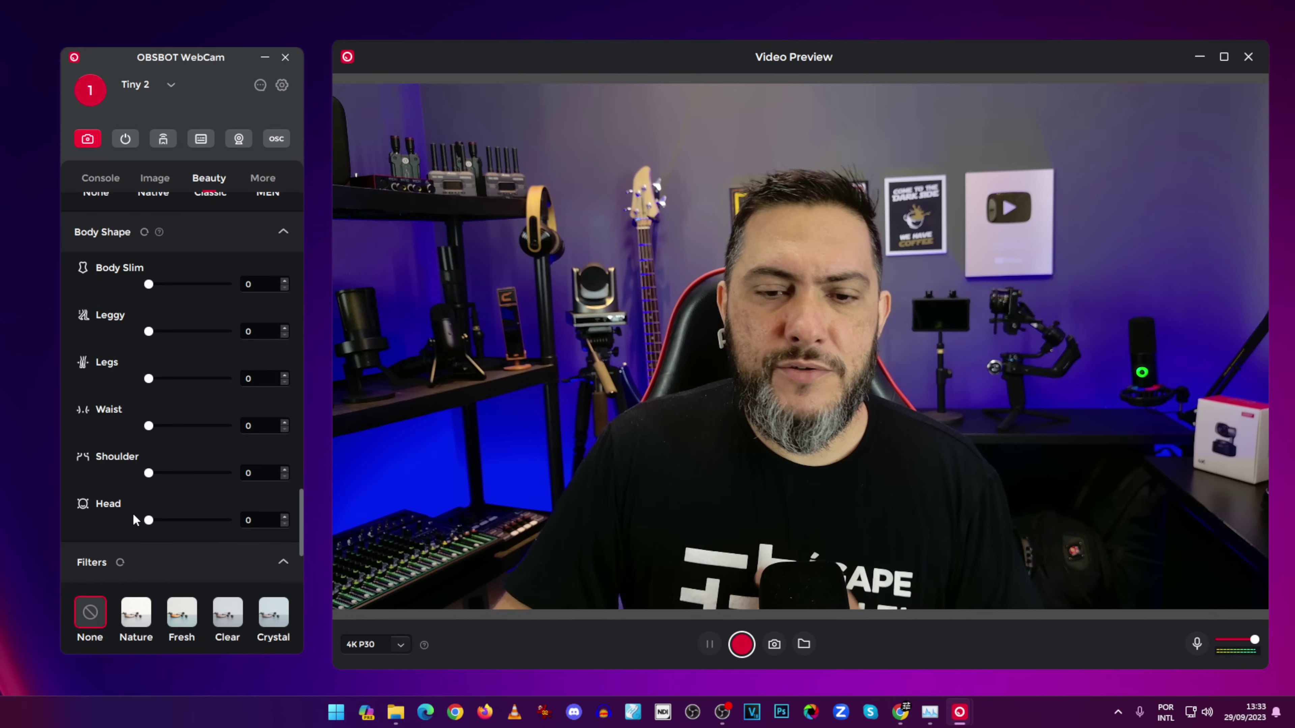
scroll(132, 513, "down", 1)
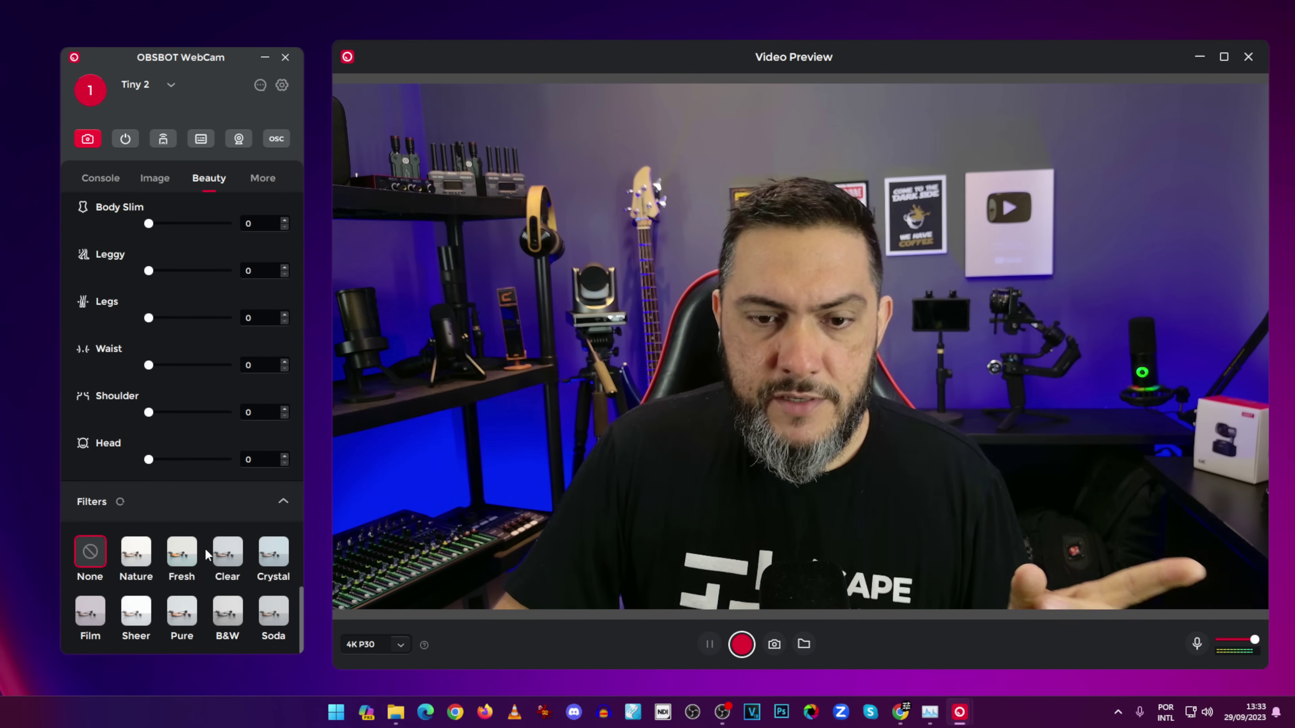
Step: Try the Nature filter on the camera image and set the filter back to None
left_click(128, 559)
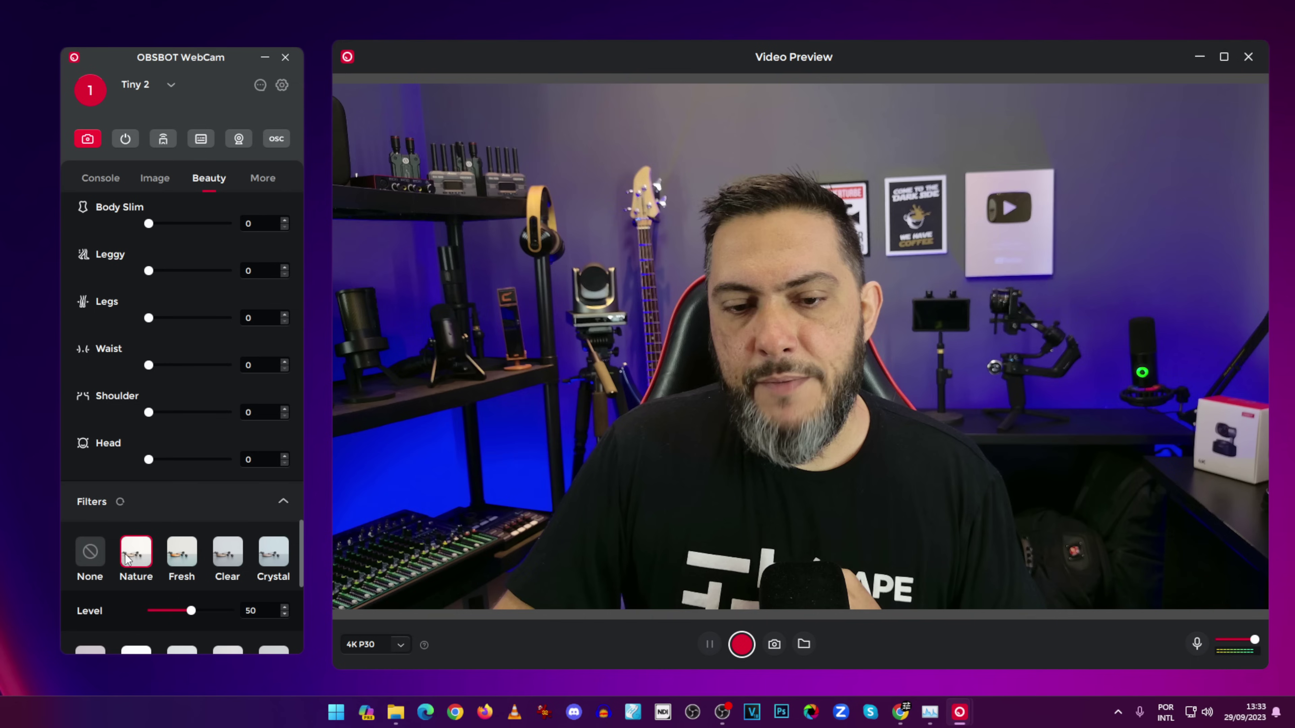
left_click(99, 560)
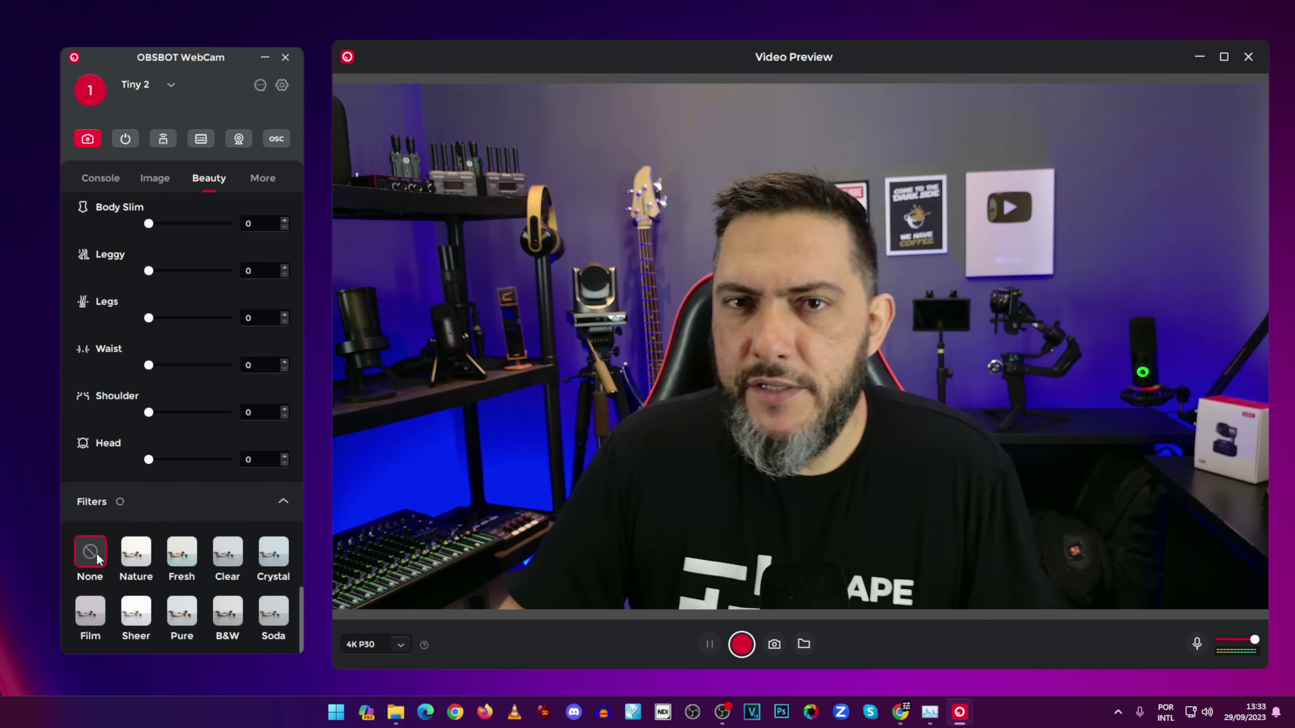
Step: Turn on Background Blur for the camera image and switch it off again
scroll(174, 508, "up", 5)
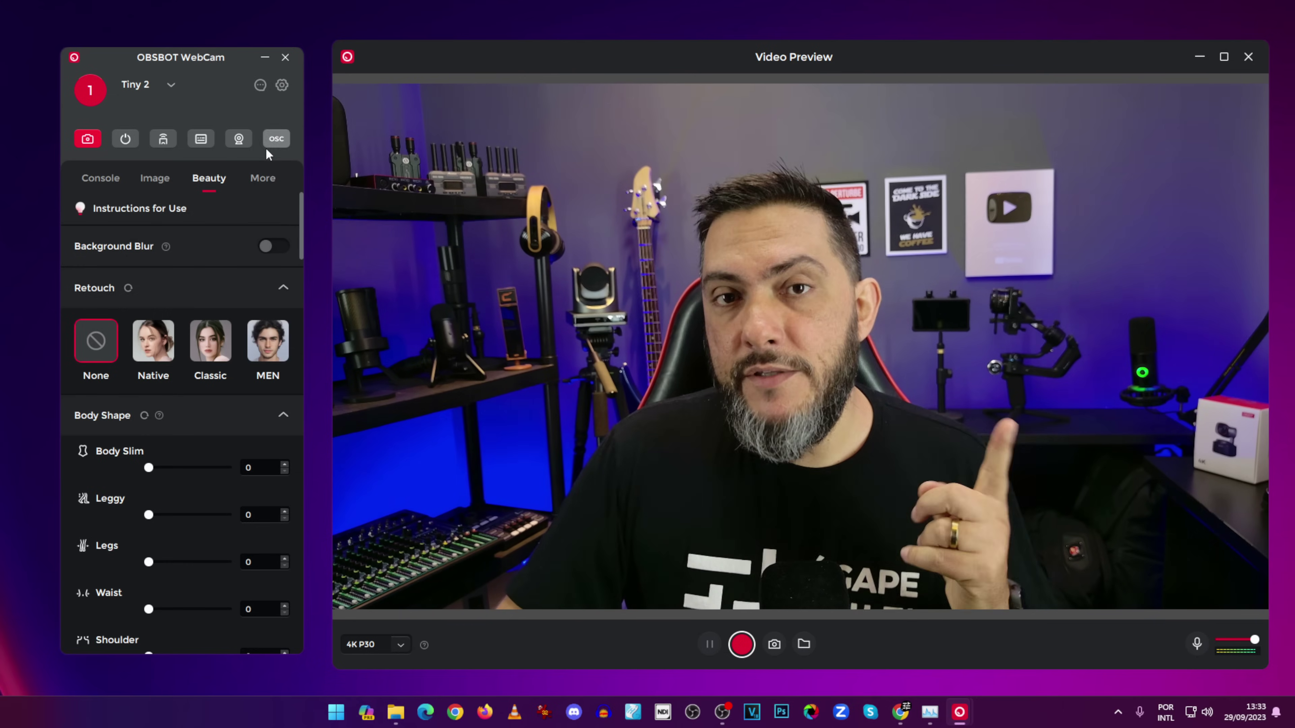
left_click(275, 248)
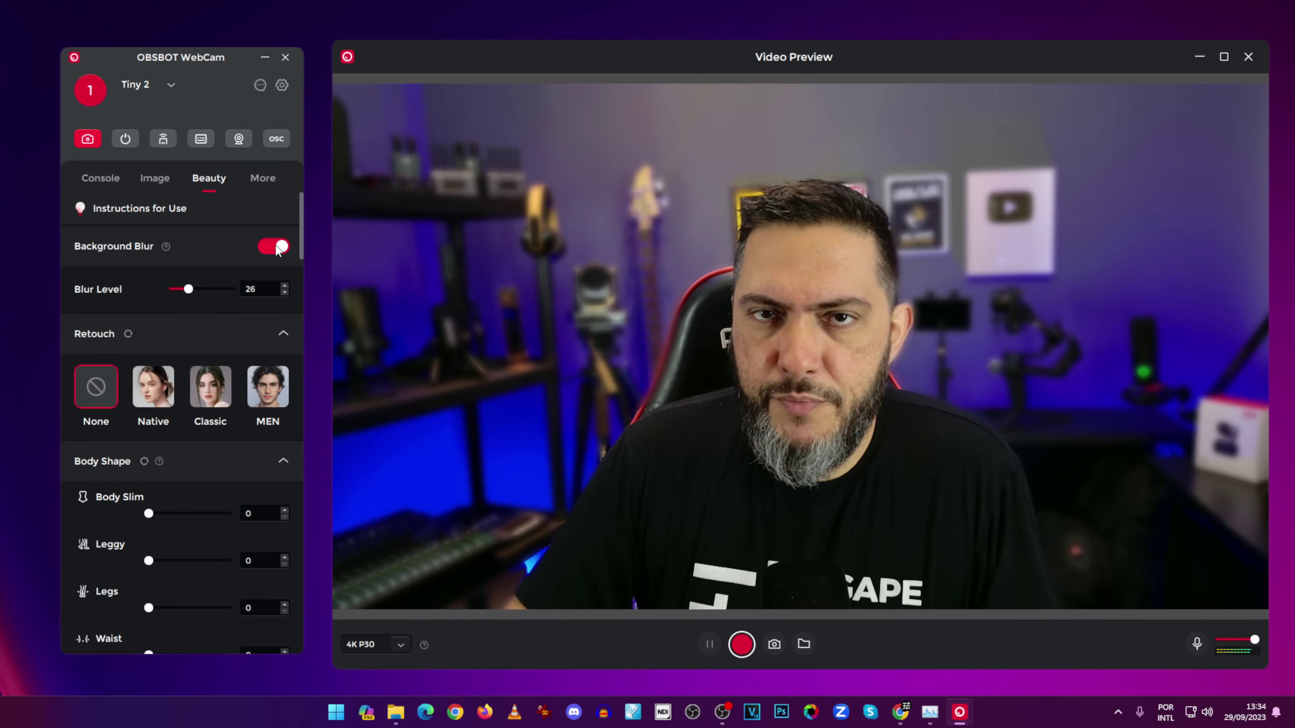
left_click(273, 248)
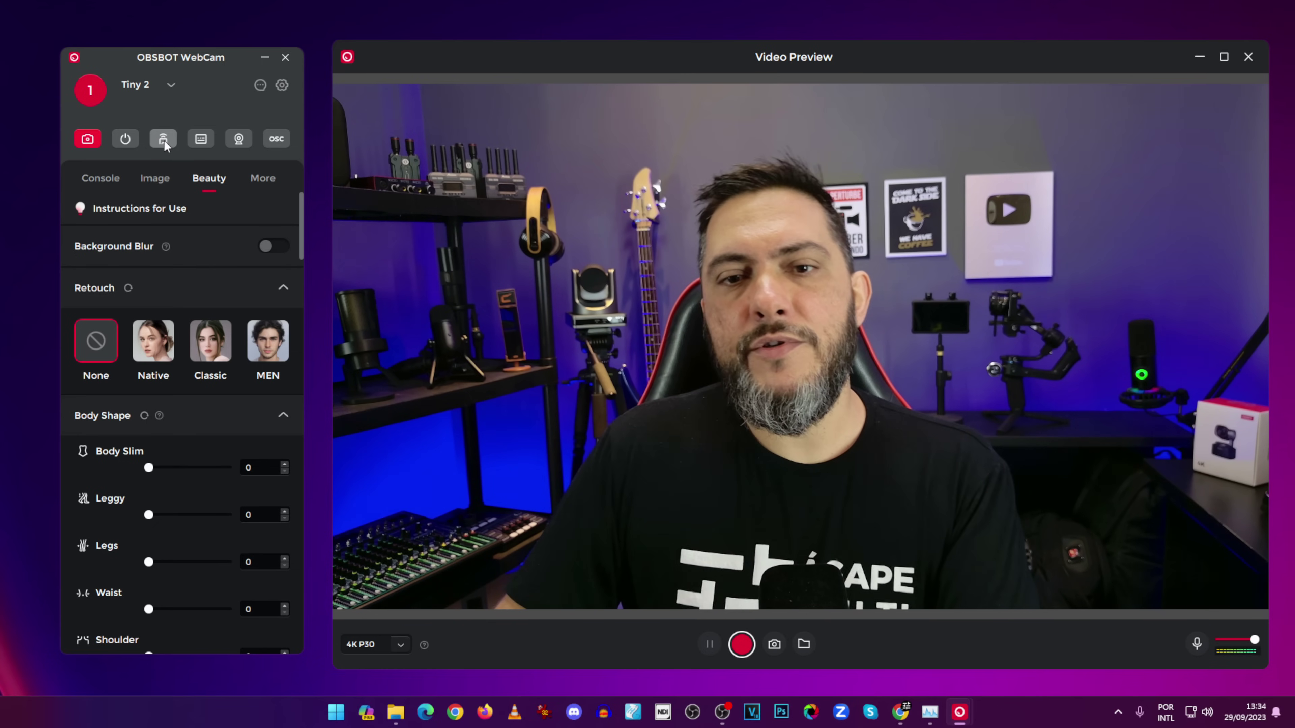